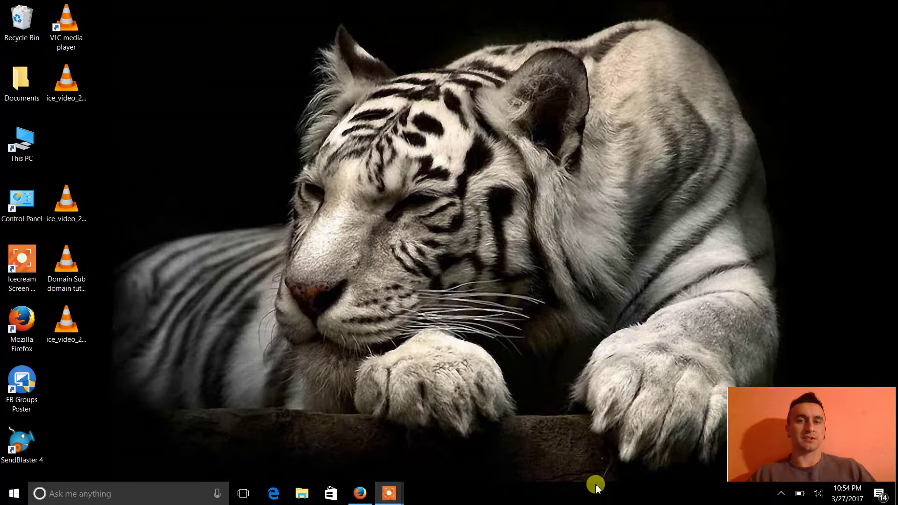
# - Return to the GetResponse dashboard in Firefox and expand the current campaign dropdown
pyautogui.click(357, 494)
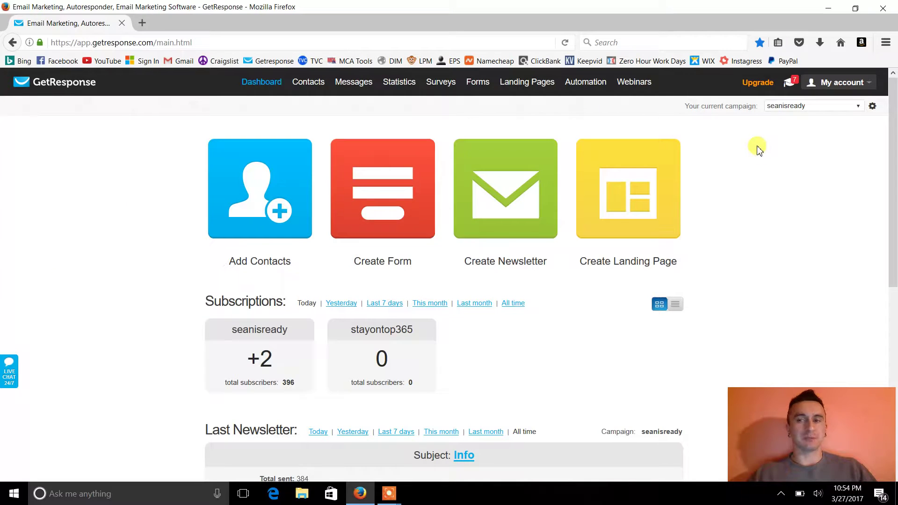
pyautogui.click(809, 115)
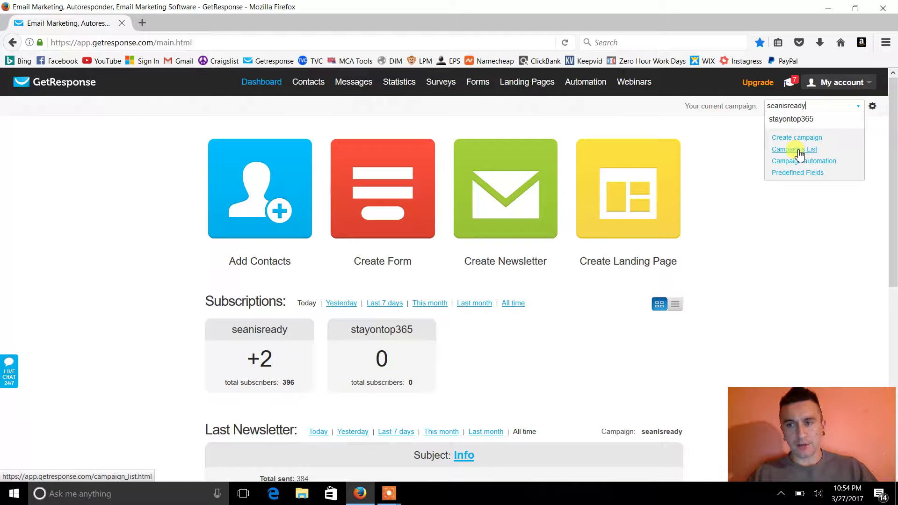
# - Go to My Campaigns and choose Campaign Settings from the seanisready campaign's Actions menu
pyautogui.click(798, 153)
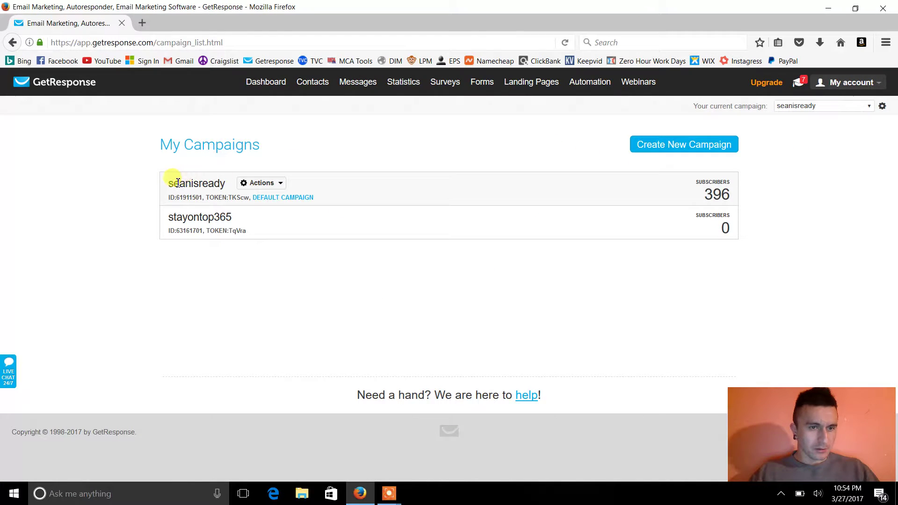
pyautogui.click(280, 185)
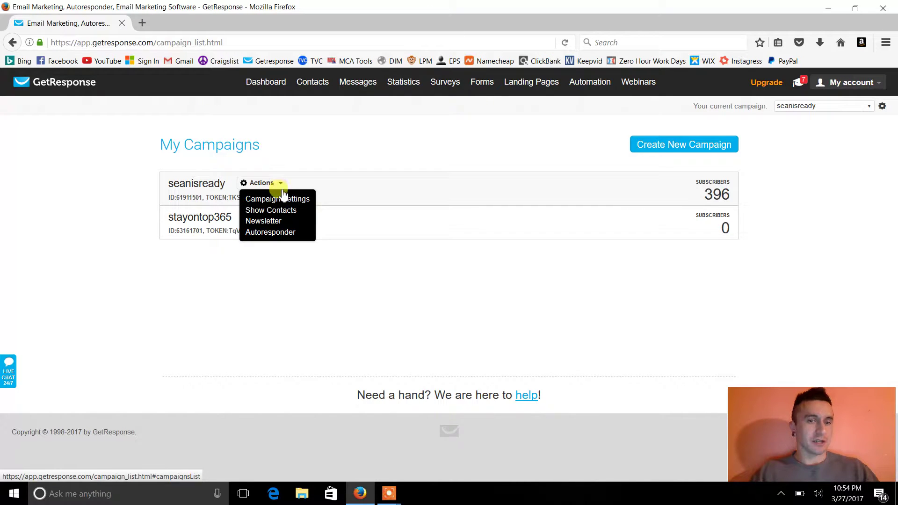
pyautogui.click(287, 204)
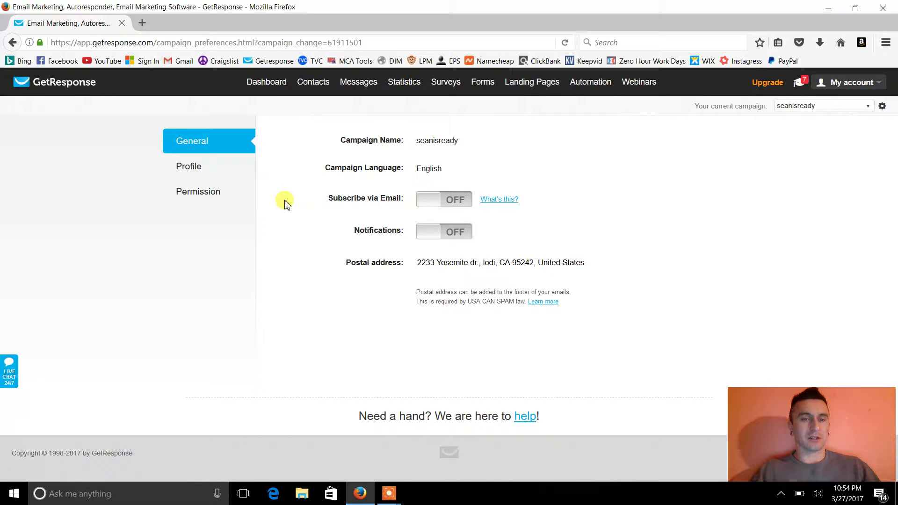
# - Switch to the Permission settings and review the Email, Web and API confirmed opt-in options
pyautogui.click(197, 193)
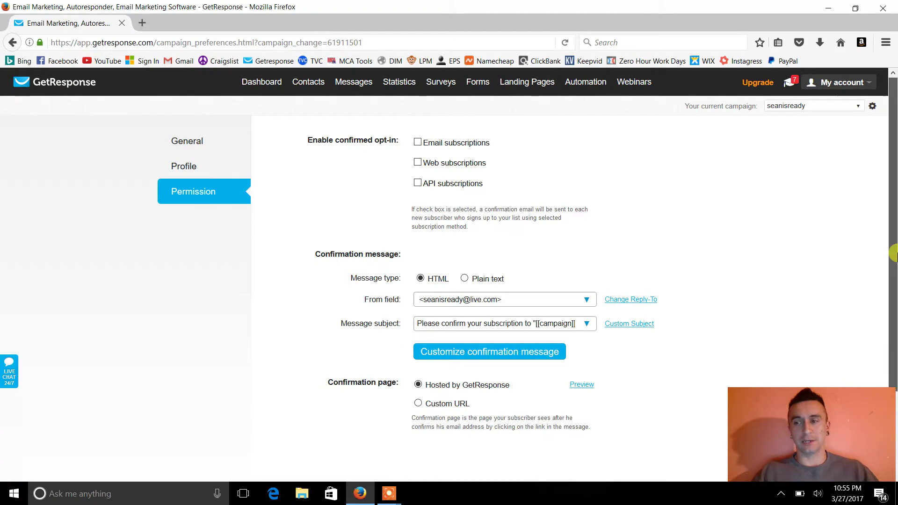
pyautogui.scroll(-3, 894, 256)
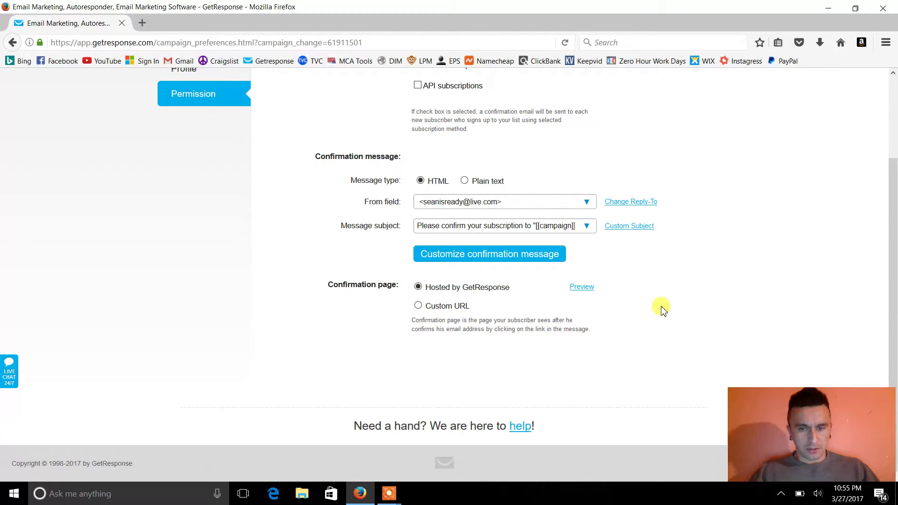
pyautogui.moveTo(782, 399); pyautogui.dragTo(709, 284)
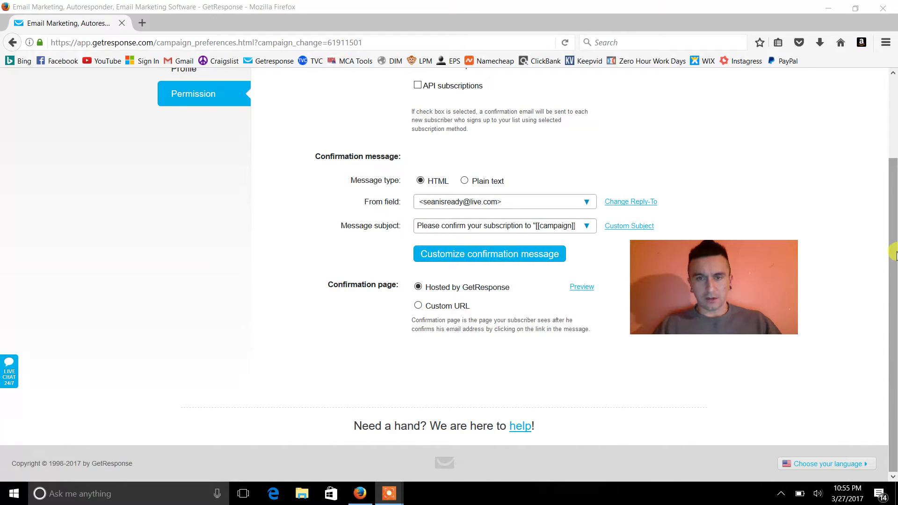
pyautogui.moveTo(895, 250); pyautogui.dragTo(894, 166)
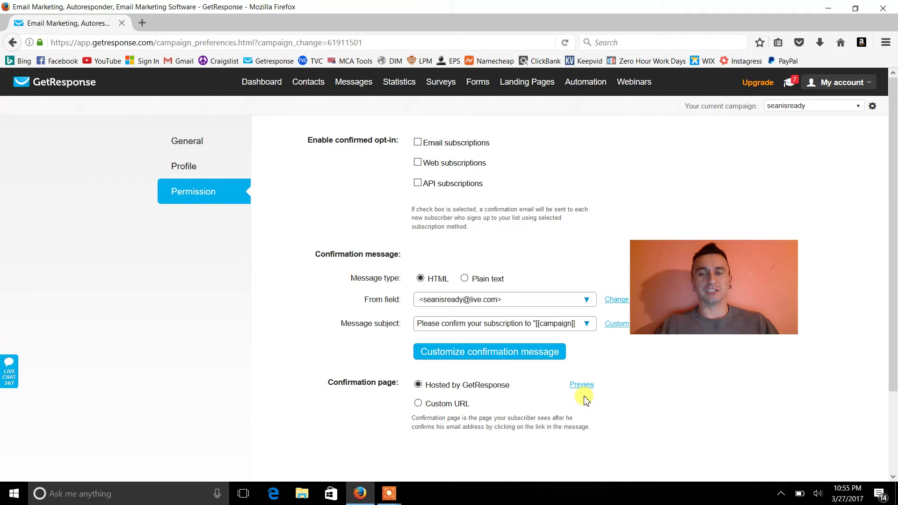
pyautogui.click(418, 163)
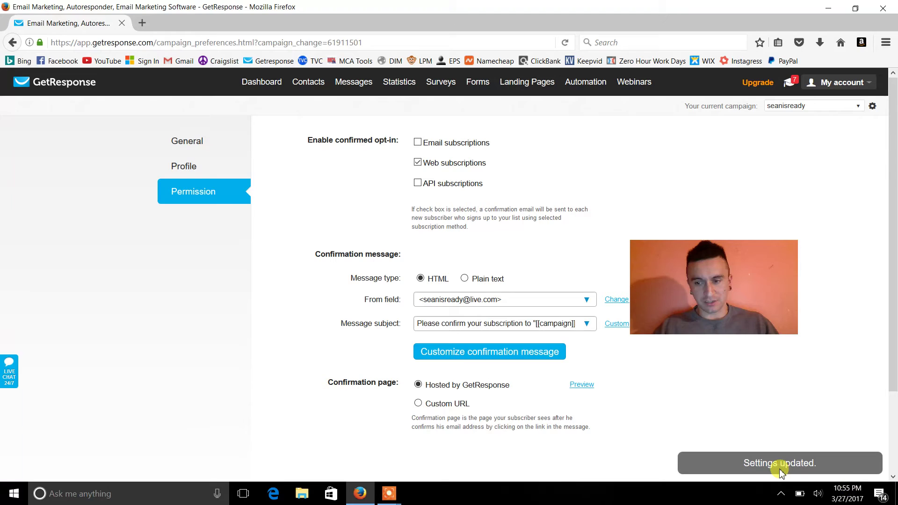
pyautogui.click(418, 163)
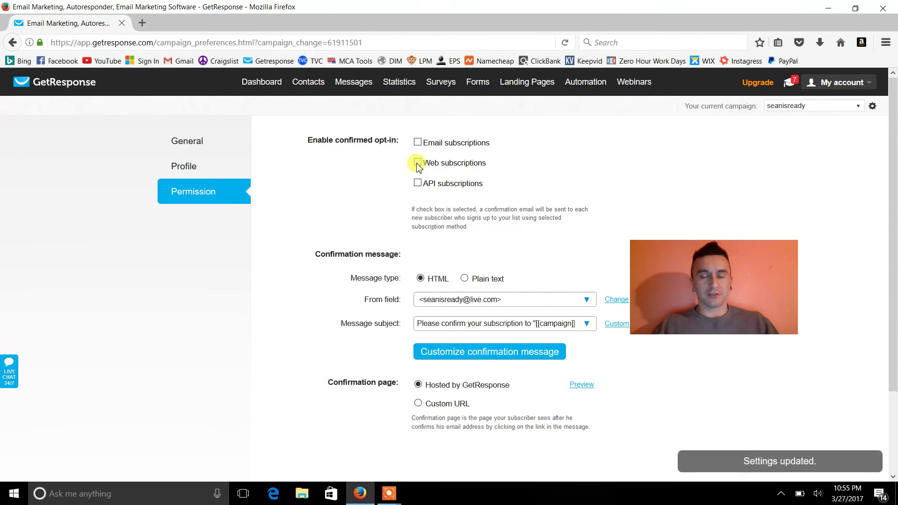